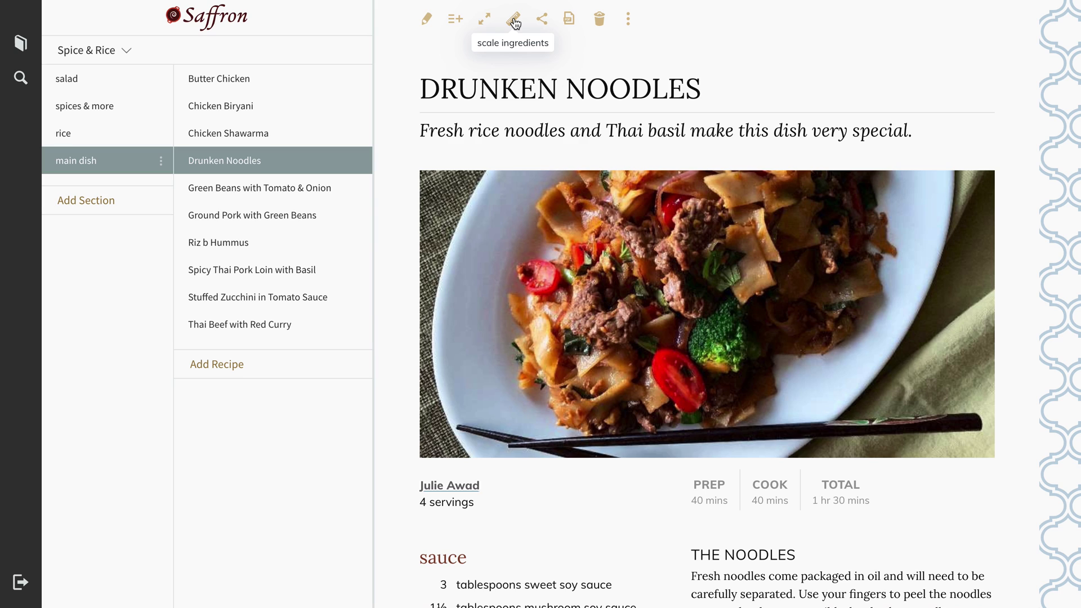
# - Scale the Drunken Noodles ingredients to 2X after previewing the ½ scale
pyautogui.click(514, 22)
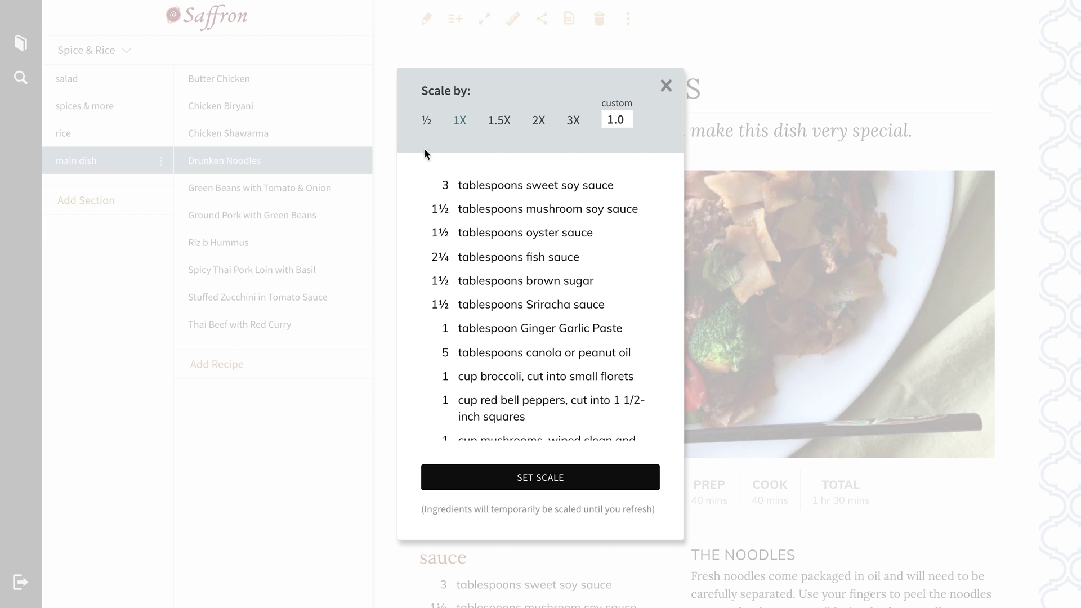
pyautogui.click(427, 121)
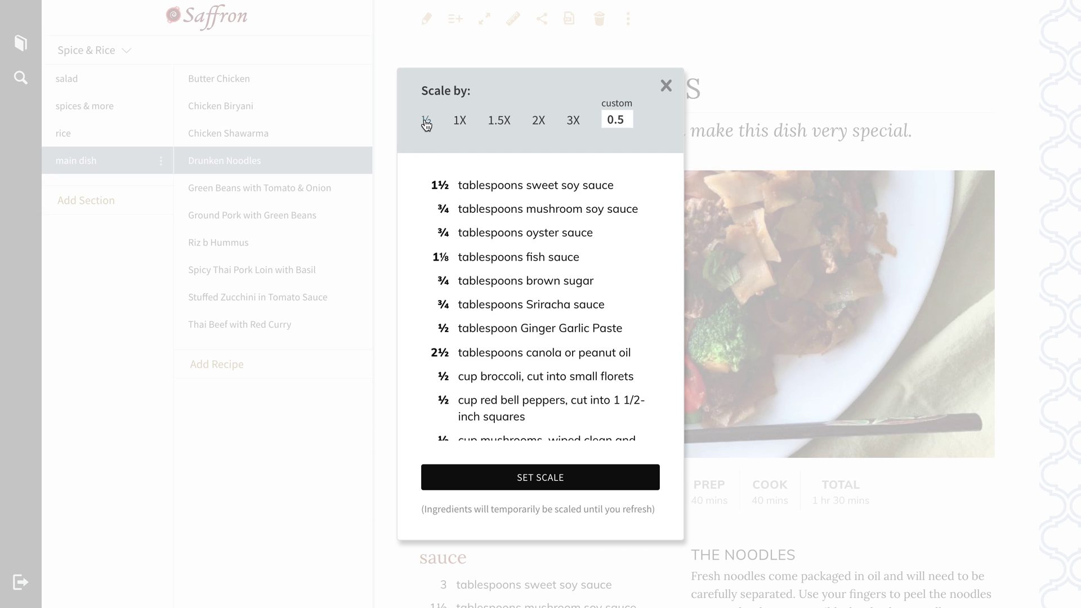
pyautogui.click(539, 122)
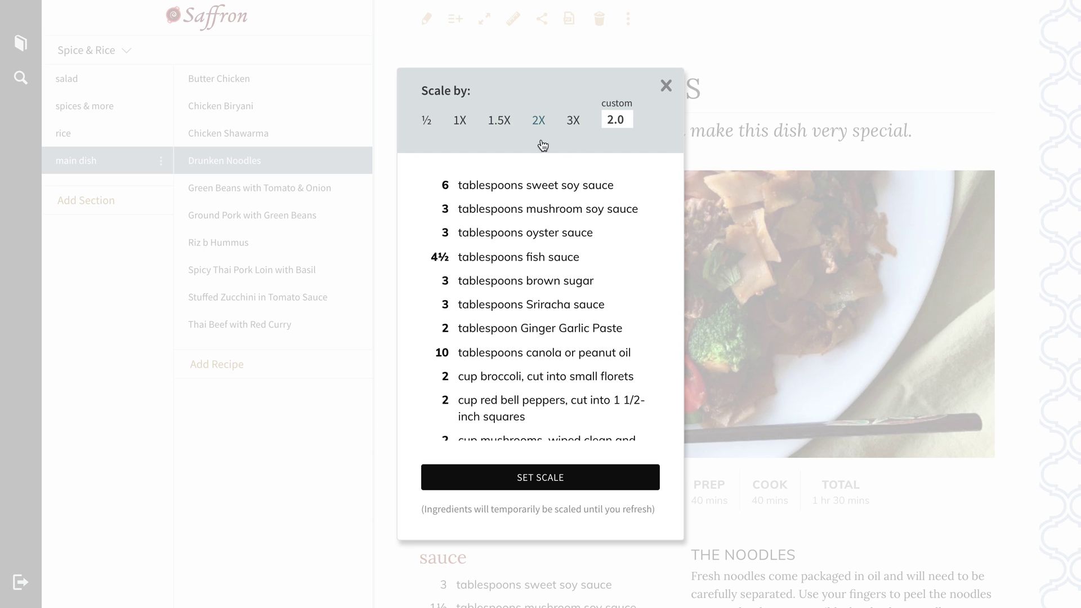
pyautogui.click(542, 479)
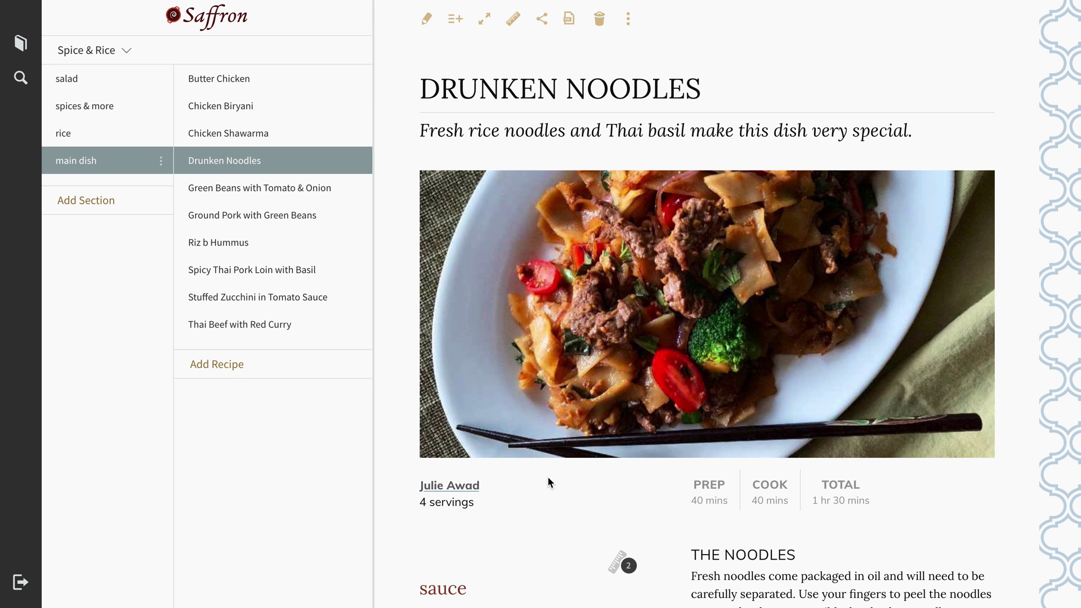
# - Examine the scaled quantities in the sauce, vegetables and steak, and noodles ingredient lists
pyautogui.scroll(-5, 549, 482)
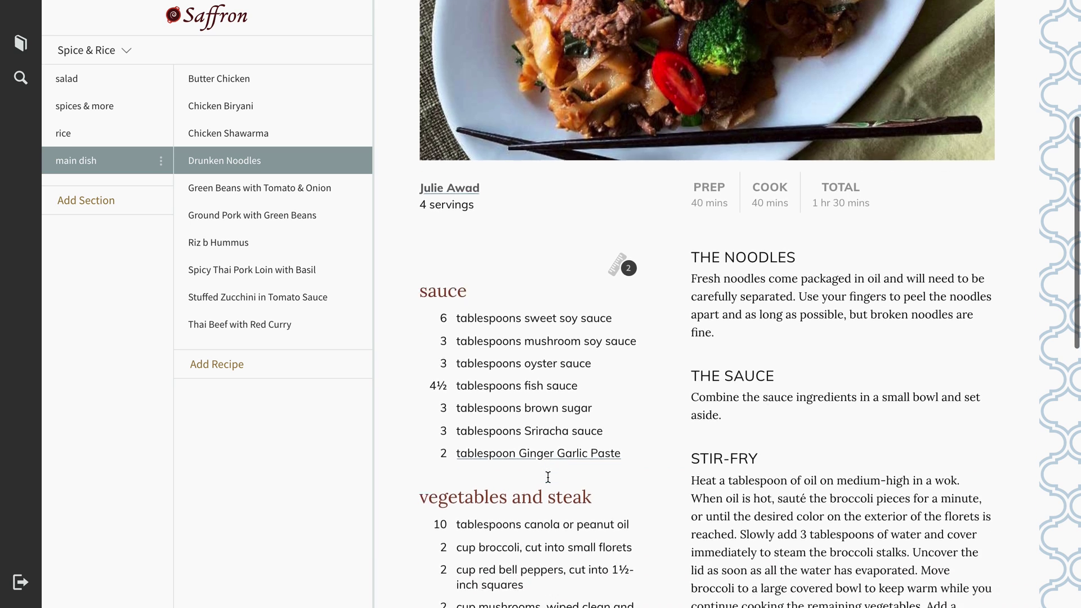
pyautogui.scroll(-1, 548, 477)
pyautogui.scroll(-1, 549, 477)
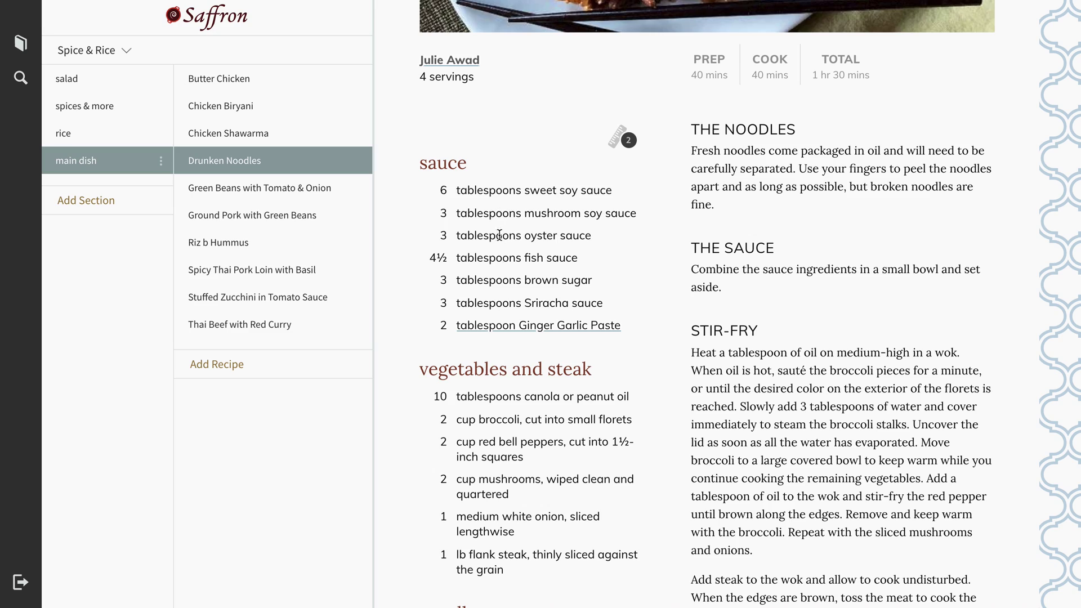
pyautogui.scroll(-5, 508, 301)
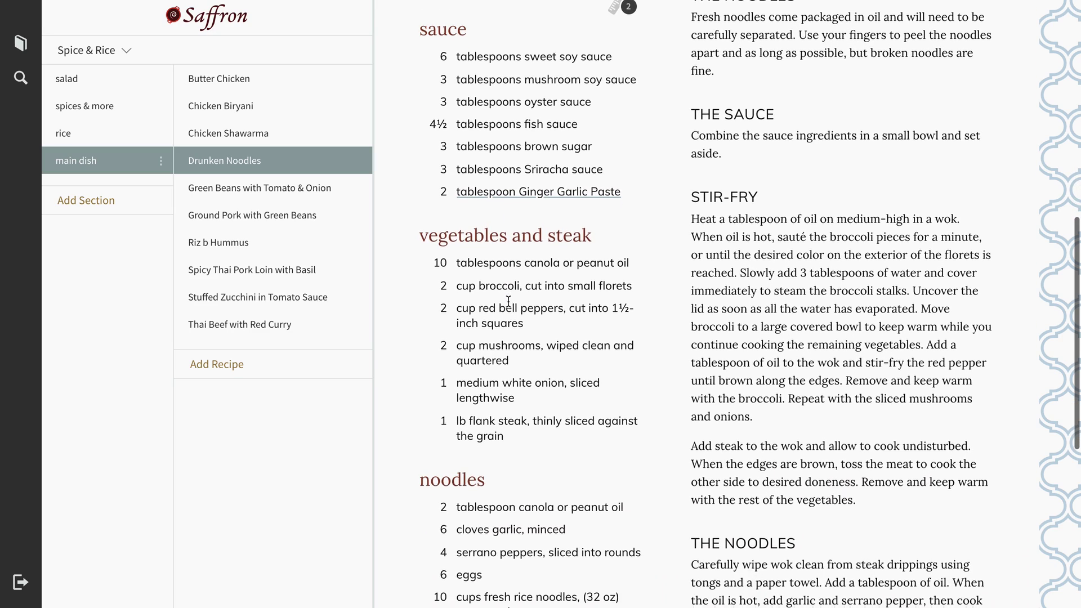
pyautogui.scroll(4, 507, 300)
pyautogui.scroll(3, 510, 305)
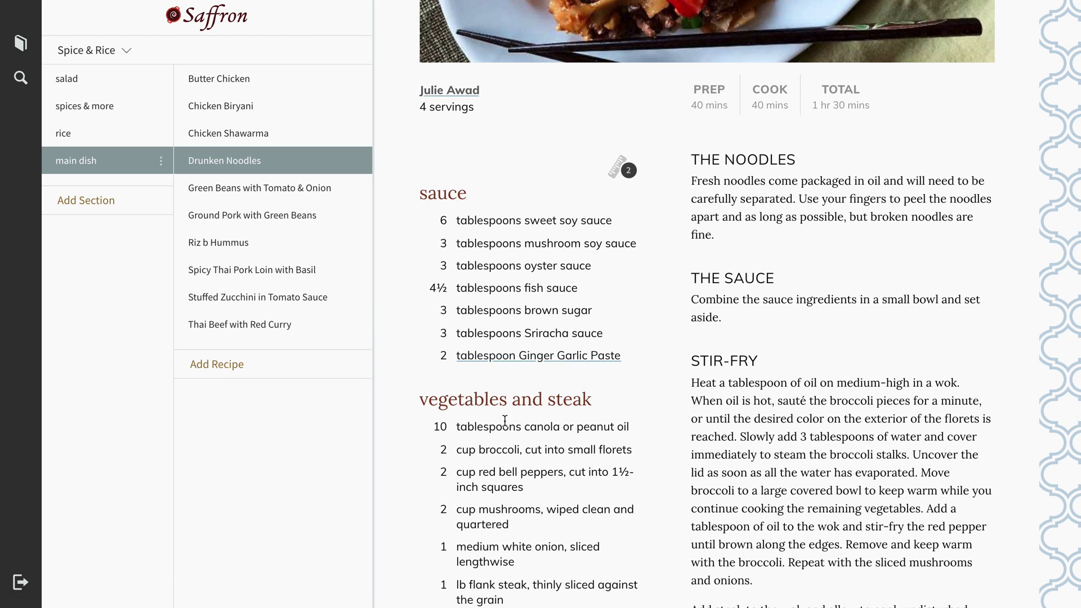
pyautogui.scroll(-1, 534, 423)
pyautogui.scroll(-2, 534, 423)
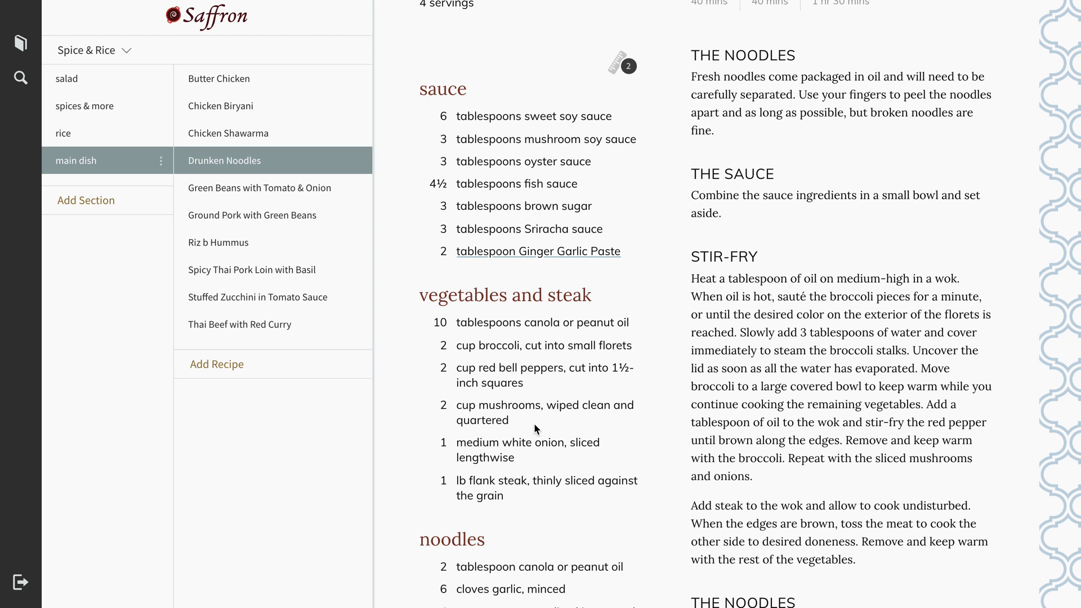
# - Change the scale of the Drunken Noodles ingredients to 1.5X from the scale badge above the ingredient list
pyautogui.scroll(4, 534, 423)
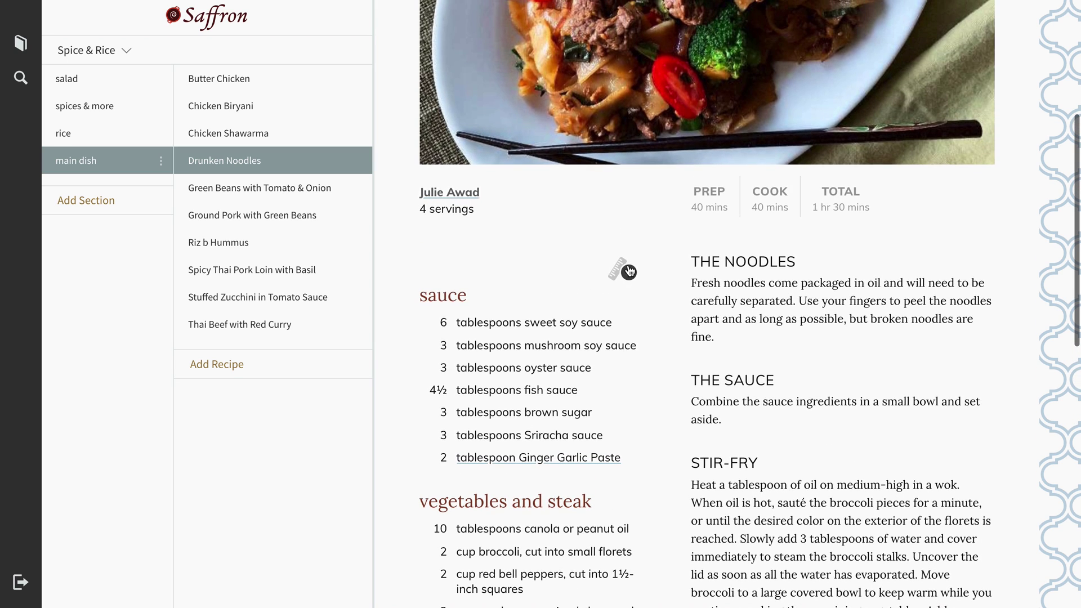
pyautogui.click(628, 272)
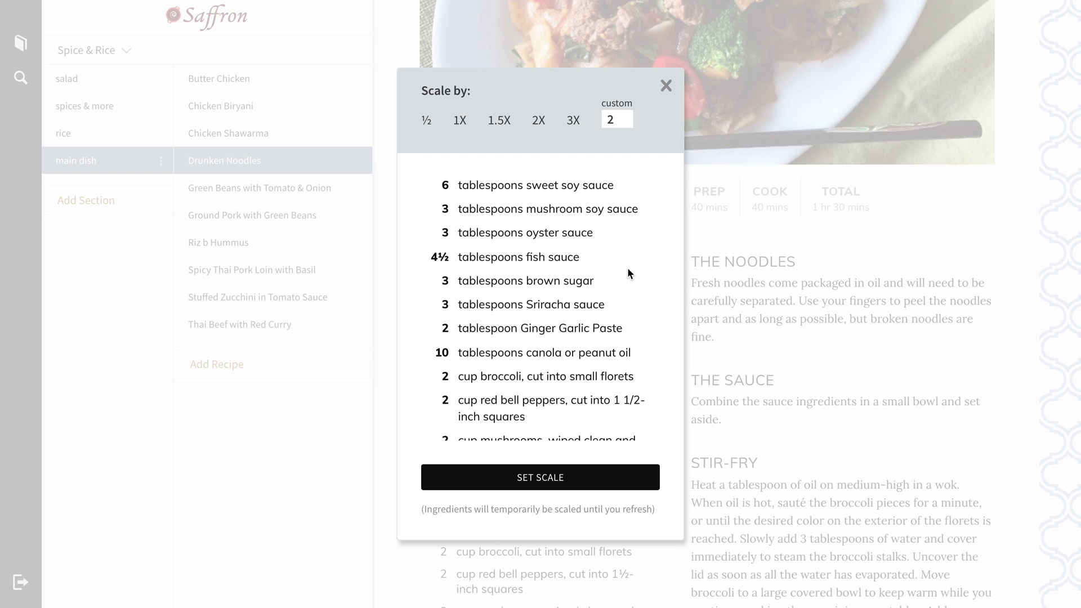
pyautogui.click(505, 123)
pyautogui.click(532, 478)
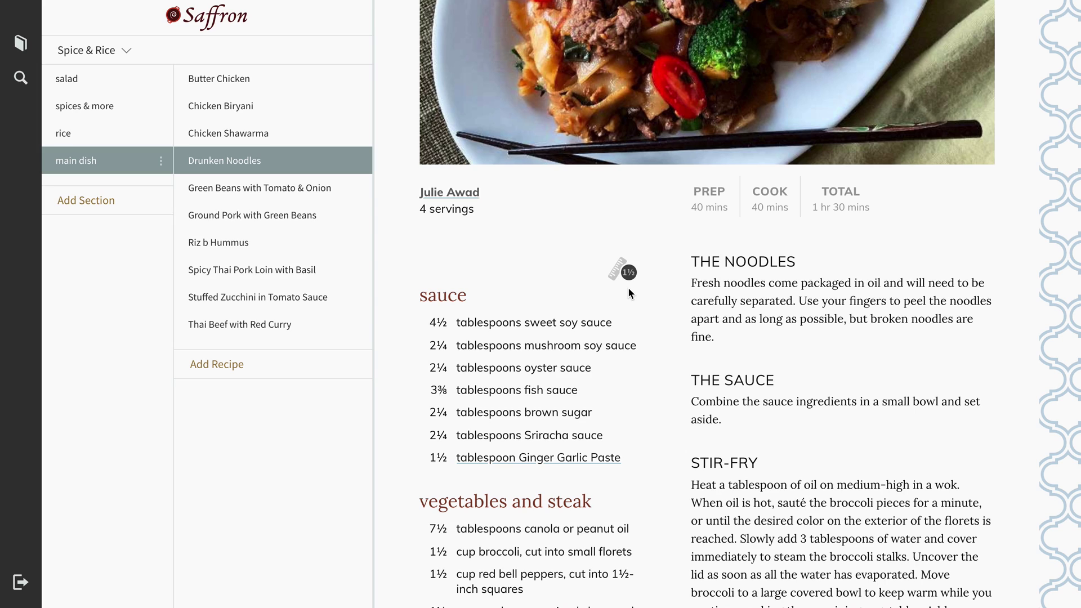
# - Add the Drunken Noodles ingredients to the grocery list at 3X, leaving out sweet soy sauce, oyster sauce, fish sauce and brown sugar
pyautogui.scroll(5, 555, 243)
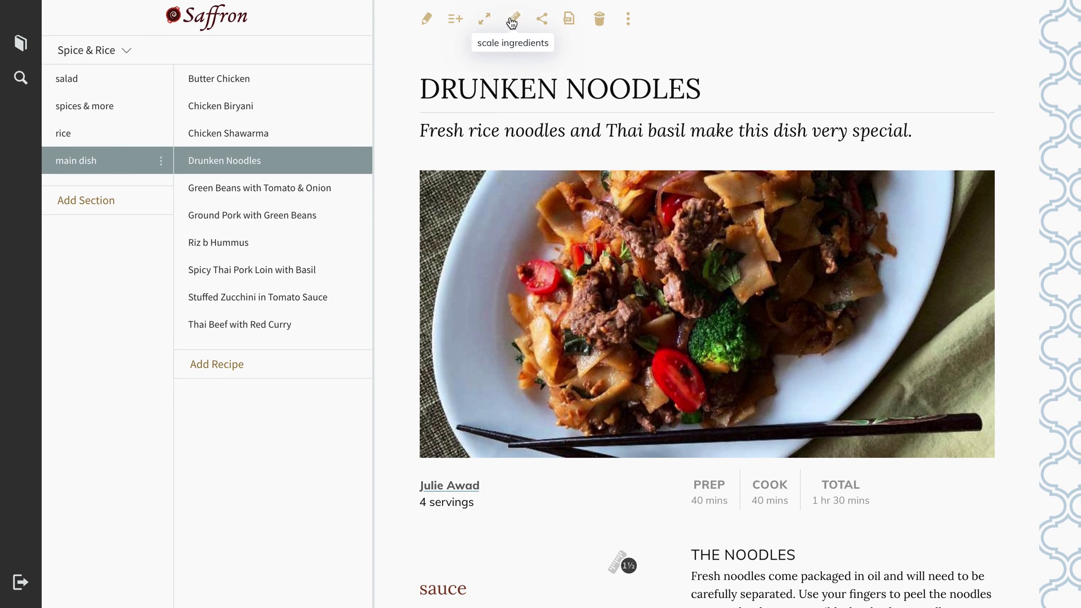
pyautogui.click(454, 23)
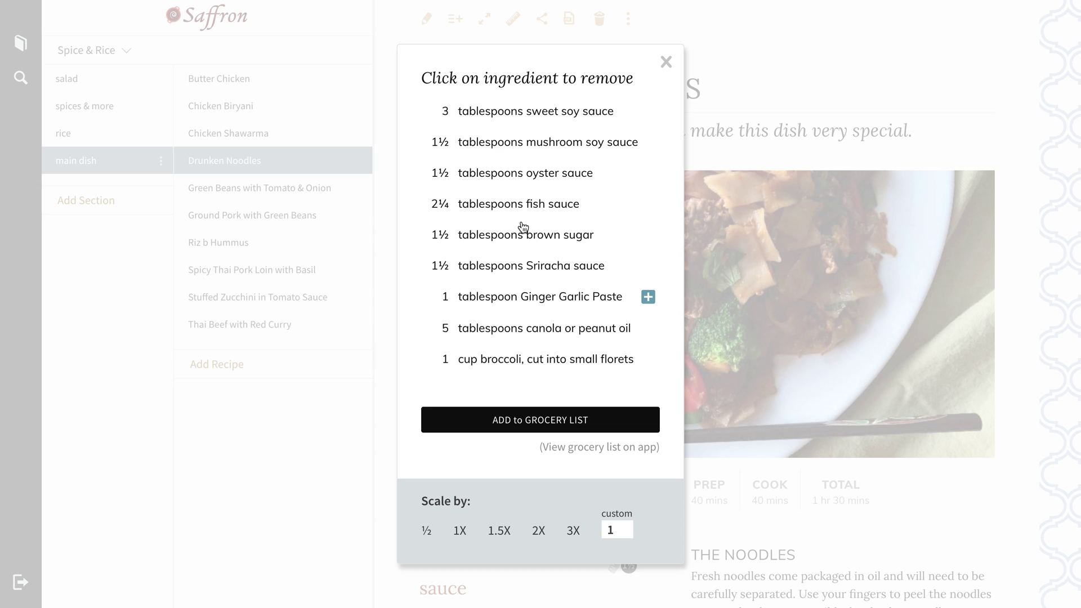
pyautogui.scroll(-5, 523, 227)
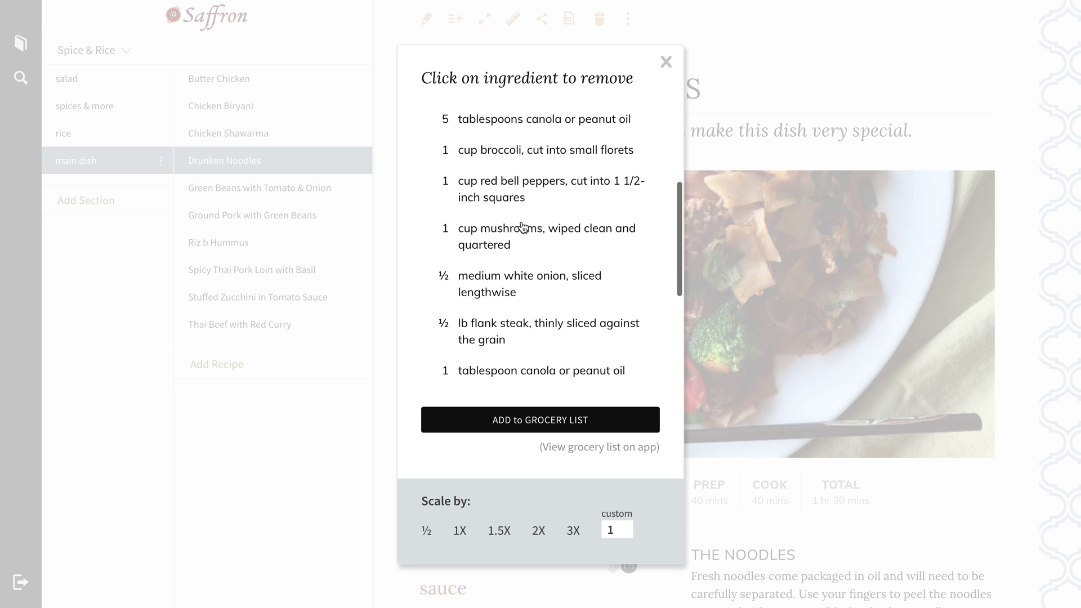
pyautogui.scroll(5, 523, 226)
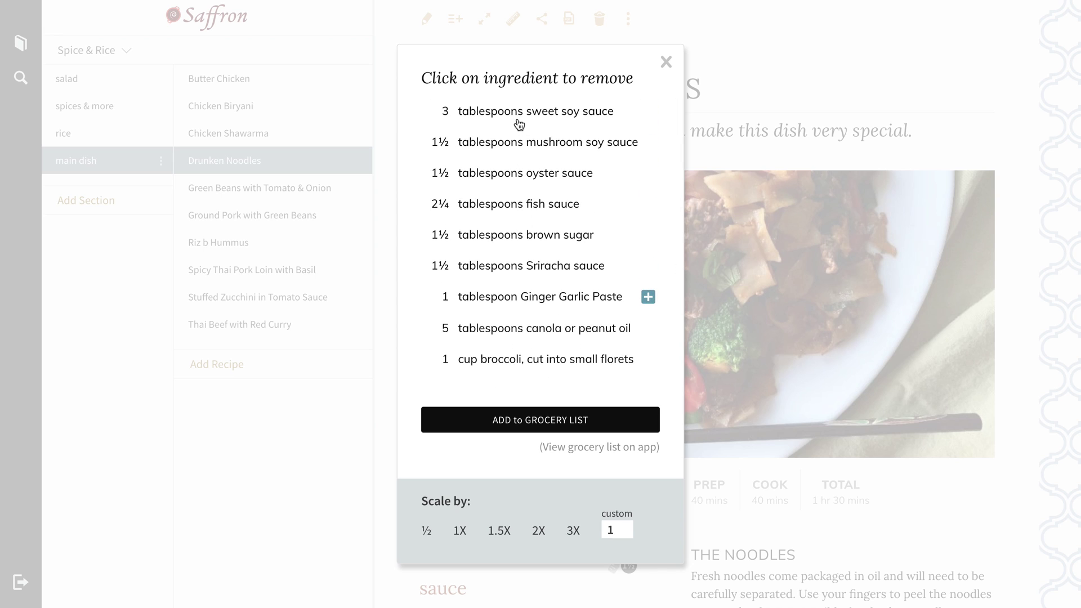
pyautogui.click(489, 120)
pyautogui.click(493, 174)
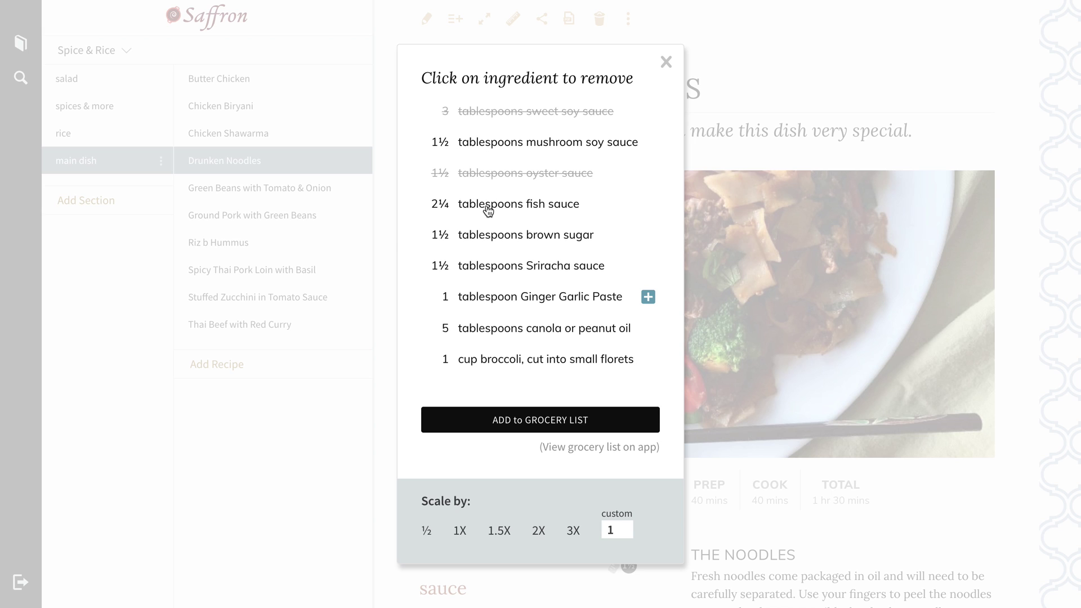
pyautogui.click(489, 204)
pyautogui.click(485, 239)
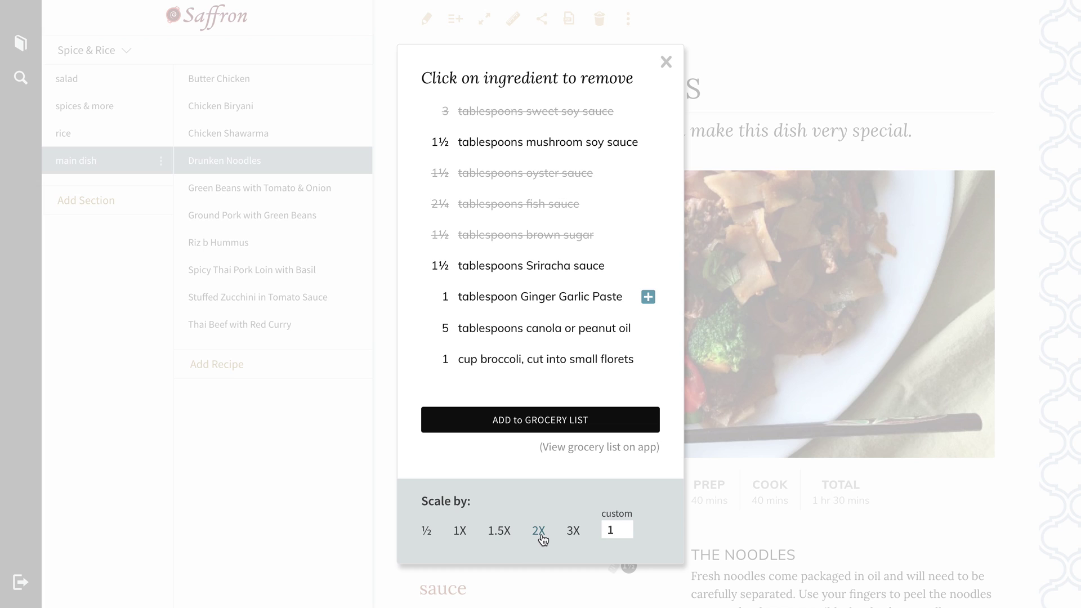
pyautogui.click(573, 531)
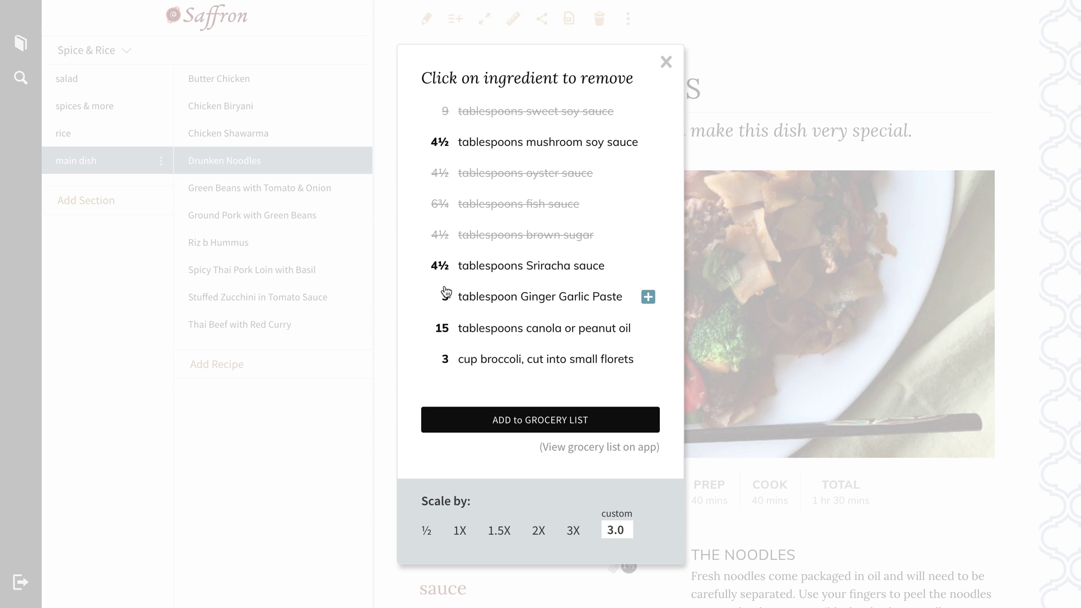
pyautogui.click(503, 421)
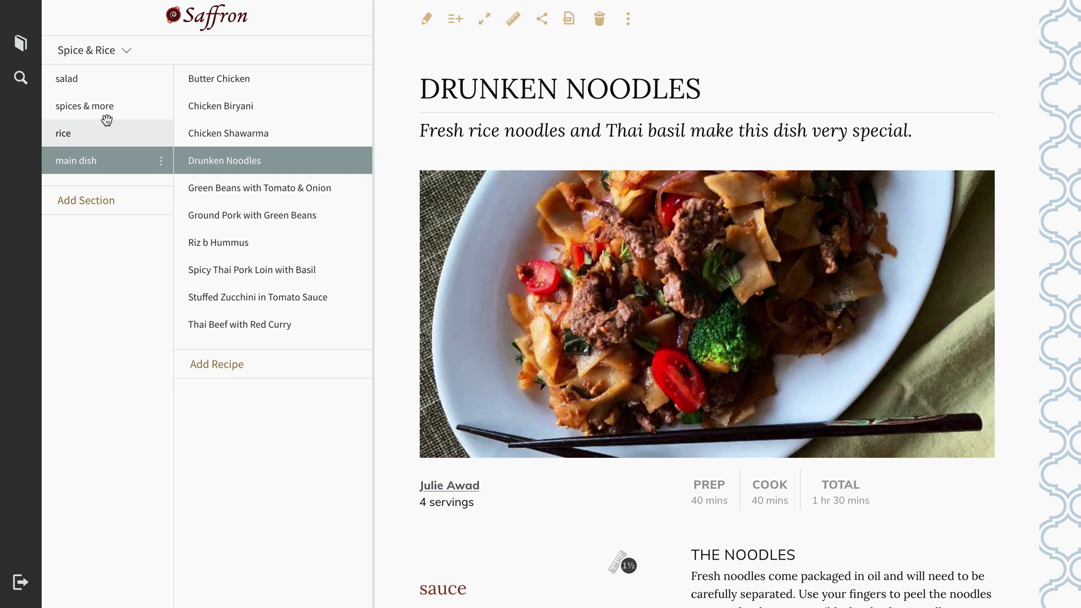
# - Add the Pomegranate Dressing recipe from the salad section to the additional cookbook Salads, in its Dressings section
pyautogui.click(92, 83)
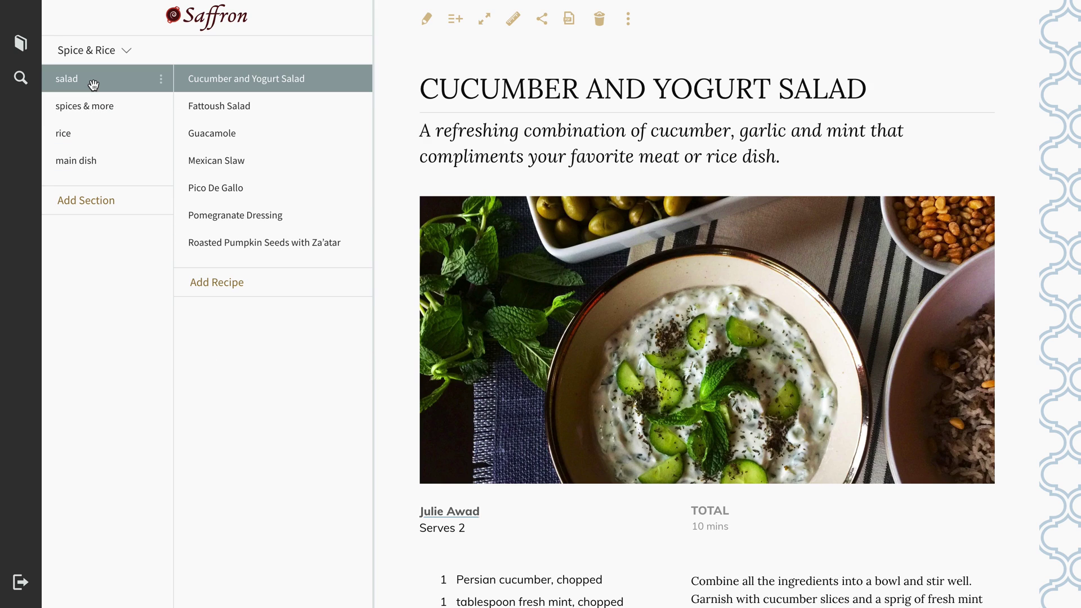
pyautogui.click(232, 216)
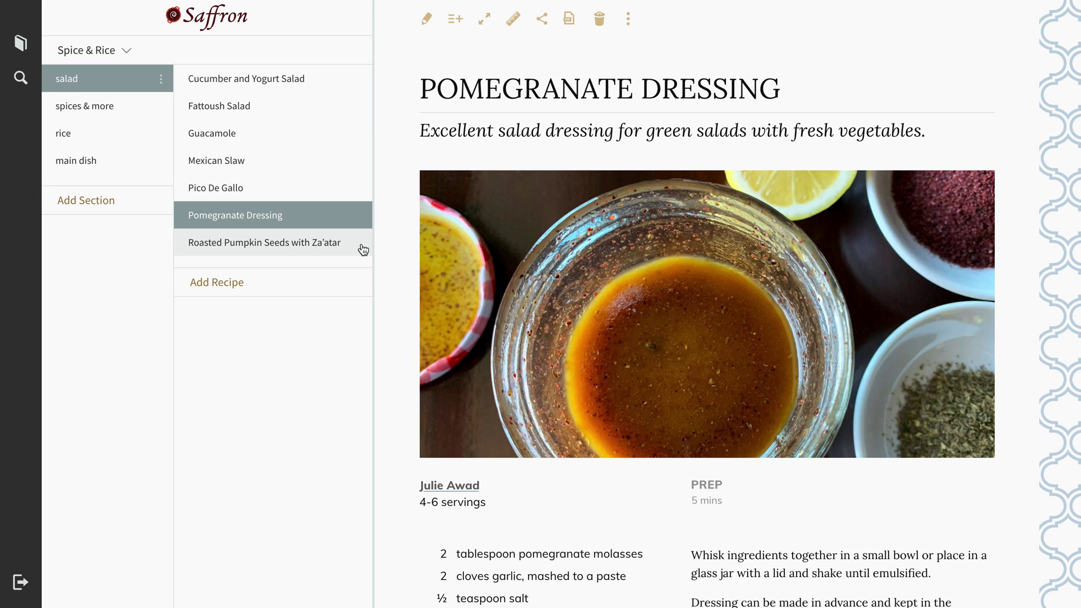
pyautogui.click(628, 22)
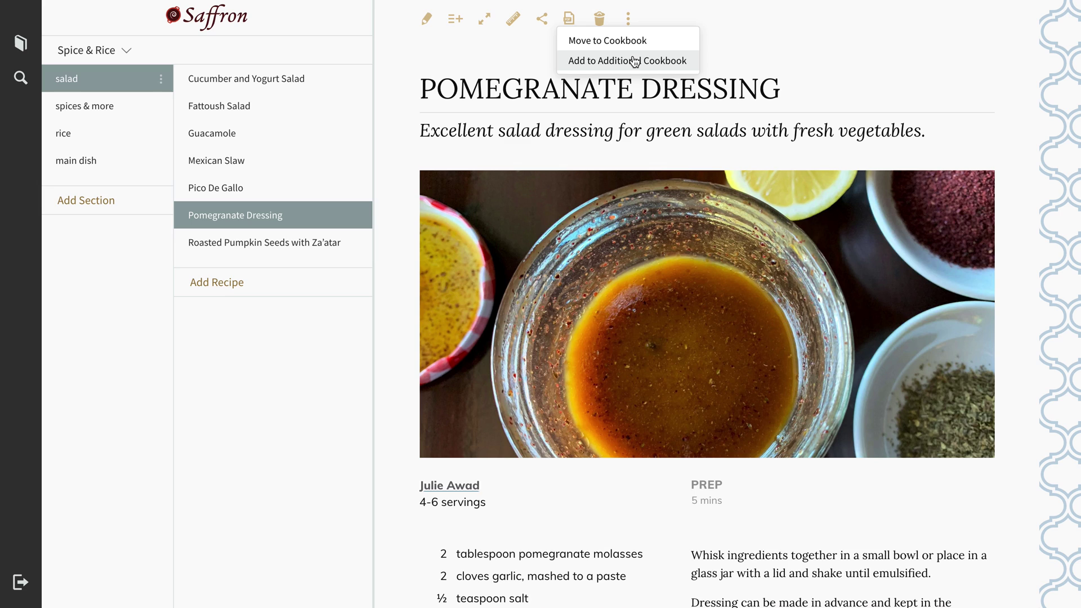
pyautogui.click(635, 61)
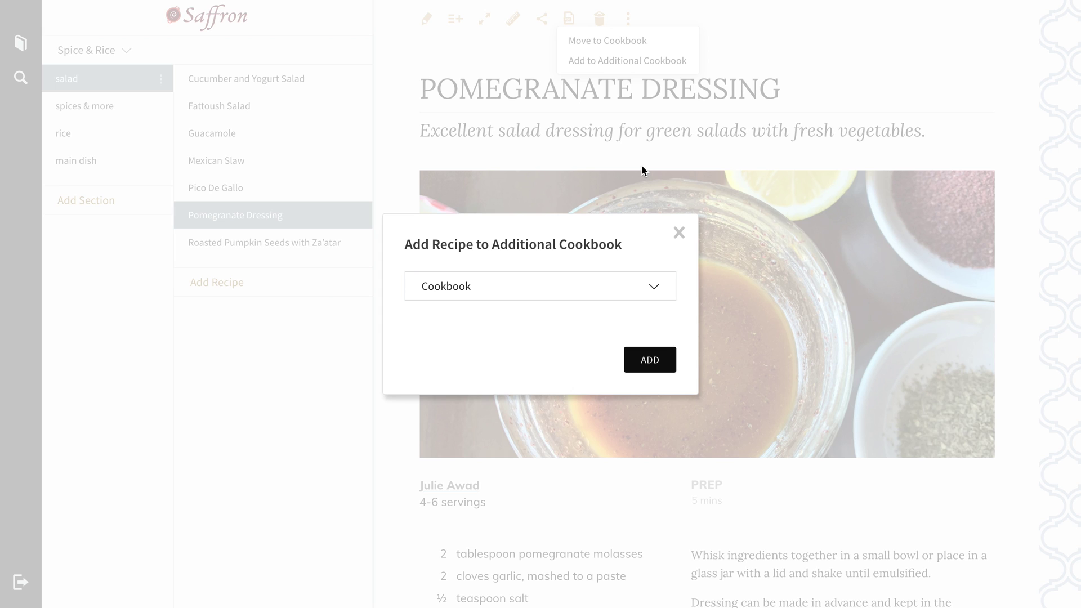
pyautogui.click(492, 291)
pyautogui.click(490, 316)
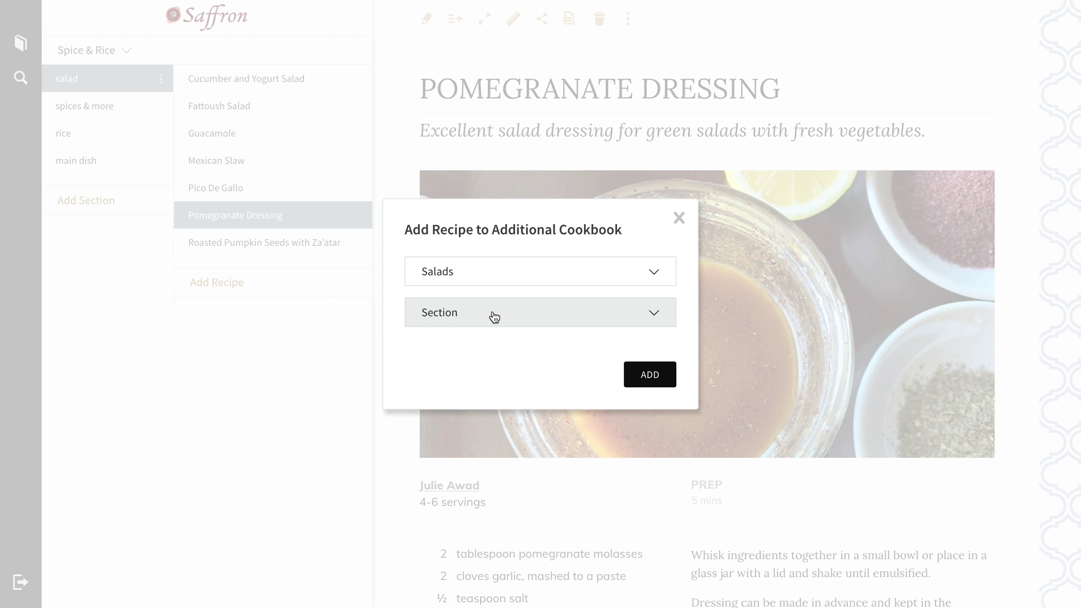
pyautogui.click(501, 315)
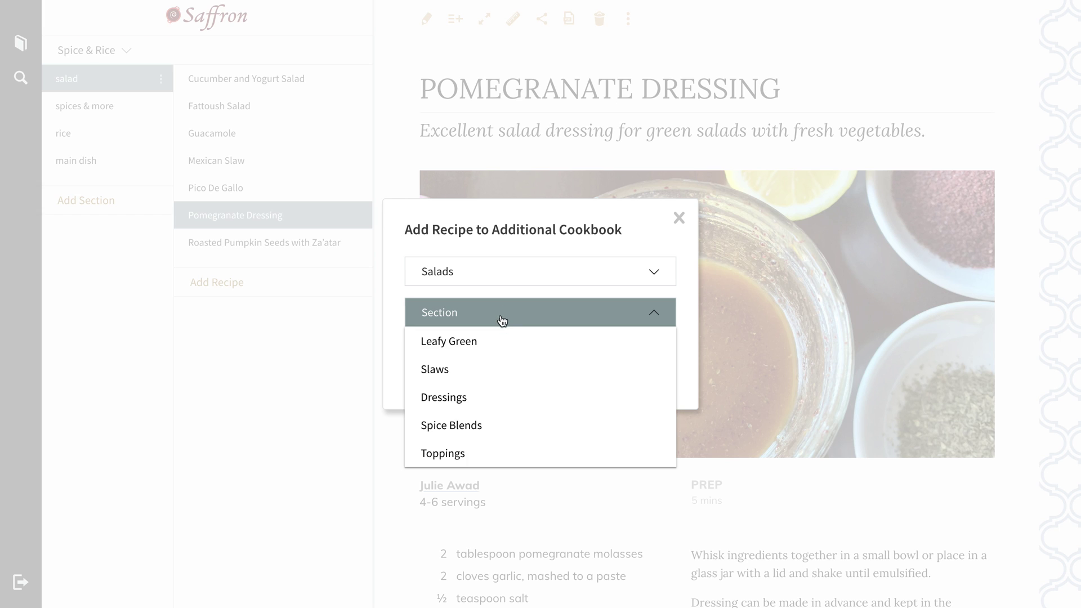
pyautogui.click(502, 399)
pyautogui.click(647, 375)
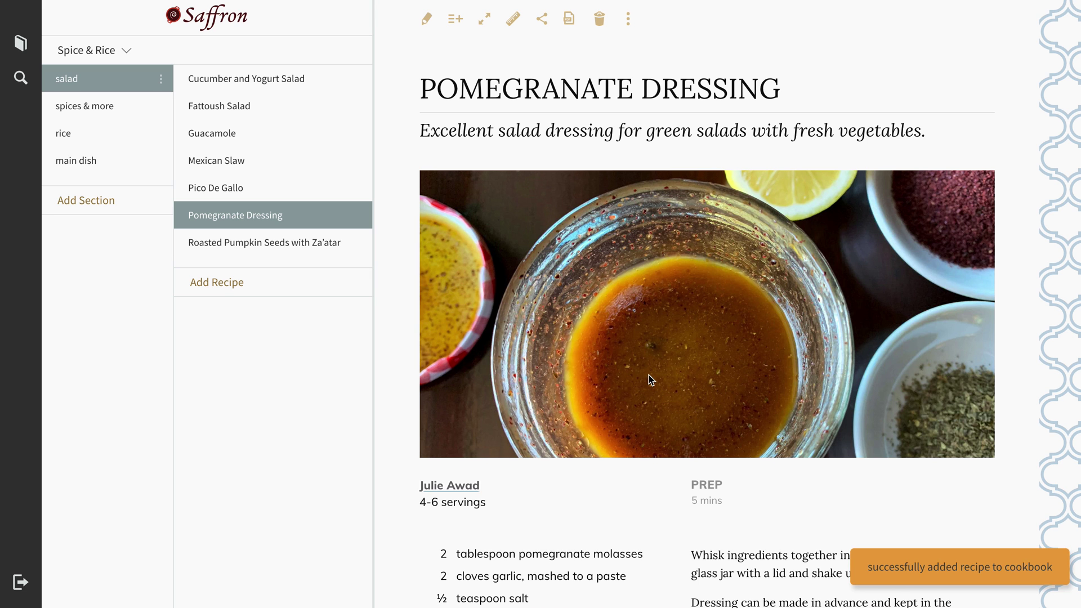
# - Switch to the Salads cookbook and view the recipe in its Dressings section
pyautogui.click(100, 53)
pyautogui.click(109, 128)
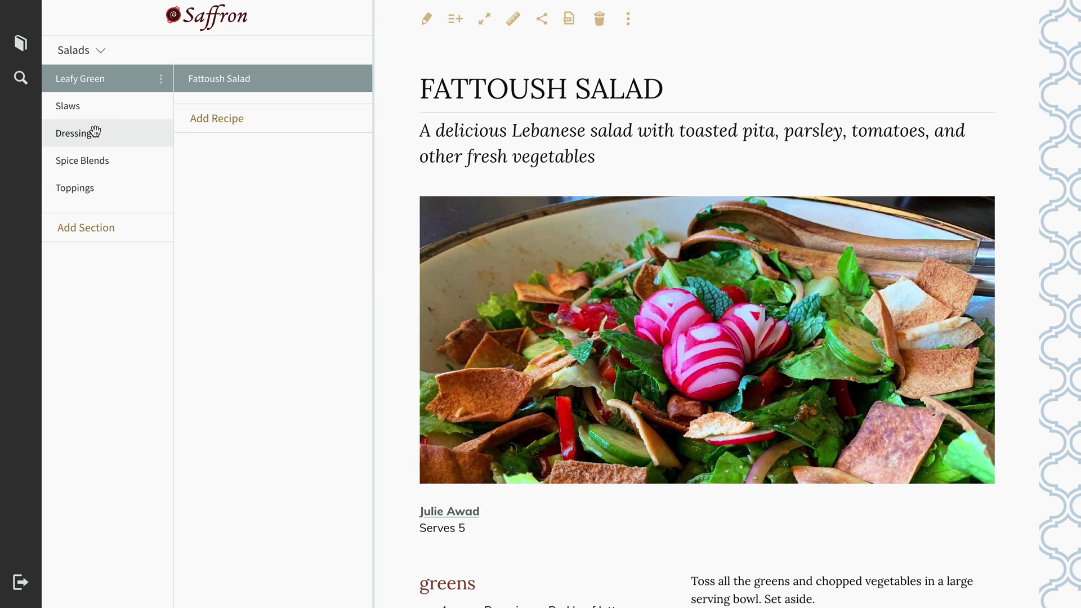
pyautogui.click(97, 133)
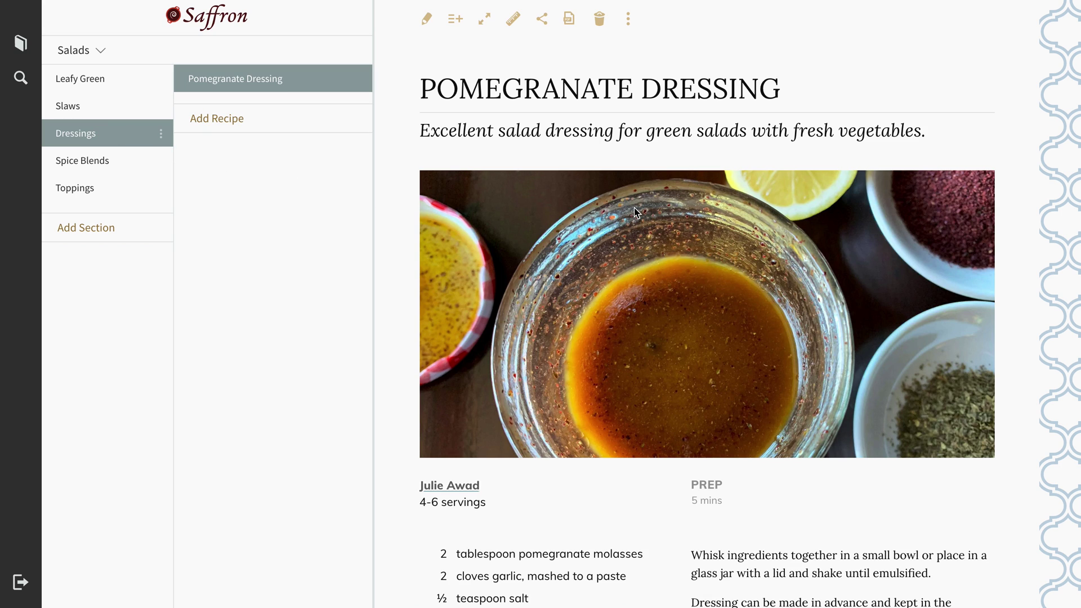
# - Return to the Spice & Rice cookbook and view Pomegranate Dressing in its salad section
pyautogui.click(79, 54)
pyautogui.click(95, 312)
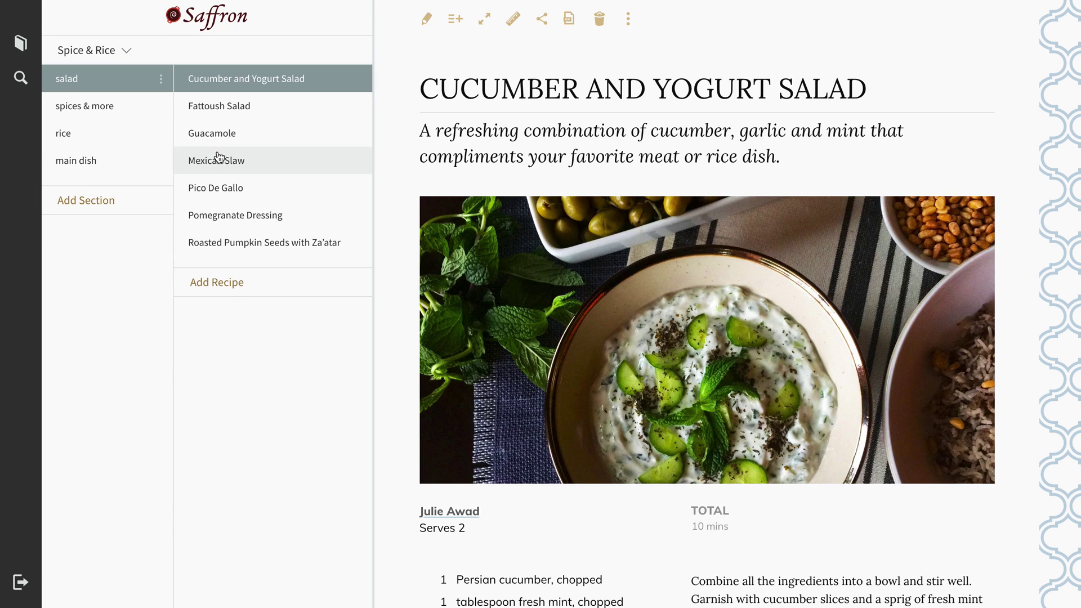
pyautogui.click(219, 215)
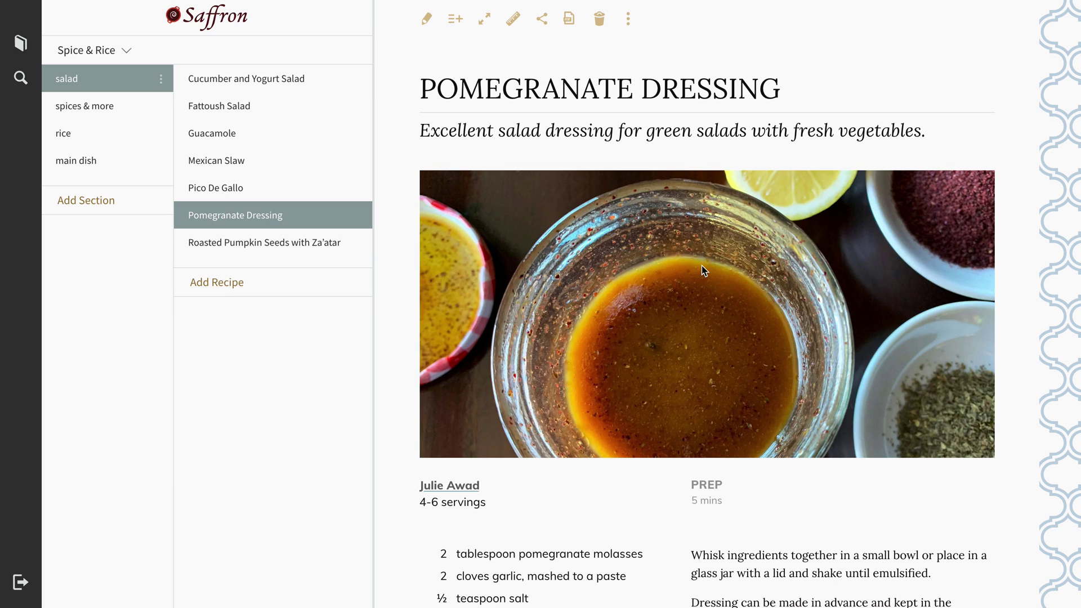